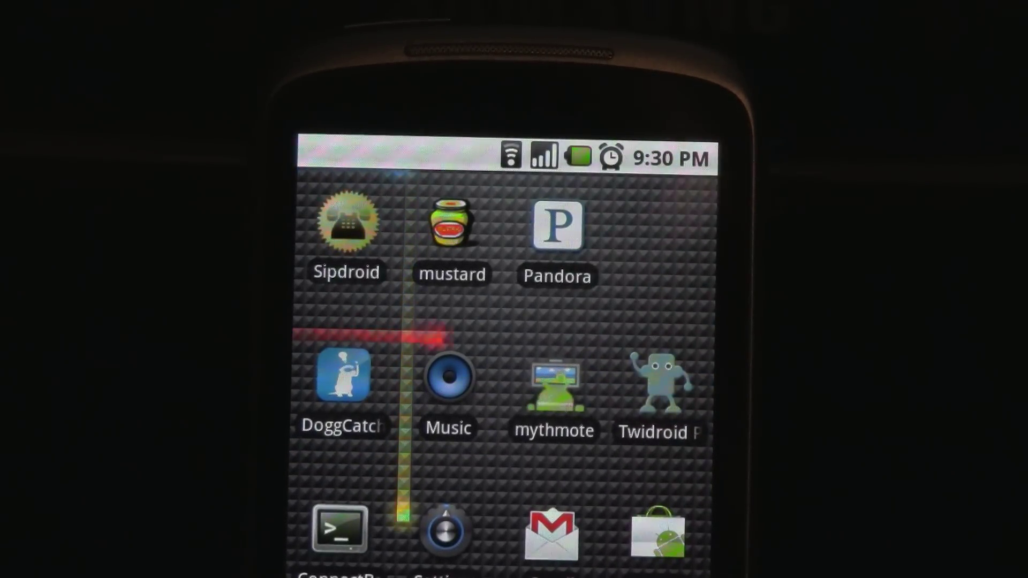
# Launch MythMote and bring up its numeric keypad page
pyautogui.click(554, 374)
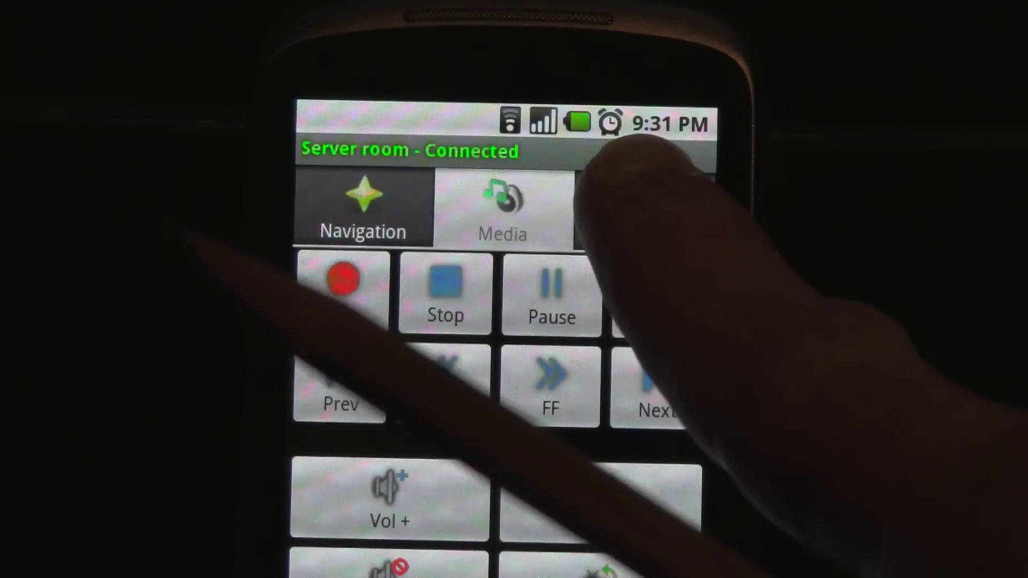
pyautogui.click(643, 209)
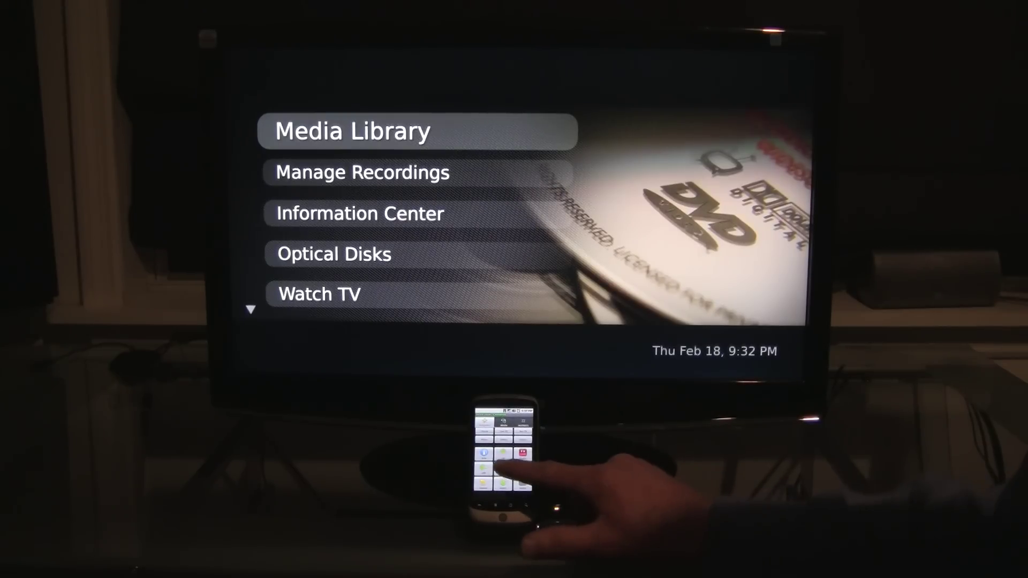
# Open Media Library > Watch Recordings and move down the groups past The Daily Show
pyautogui.press('Return')
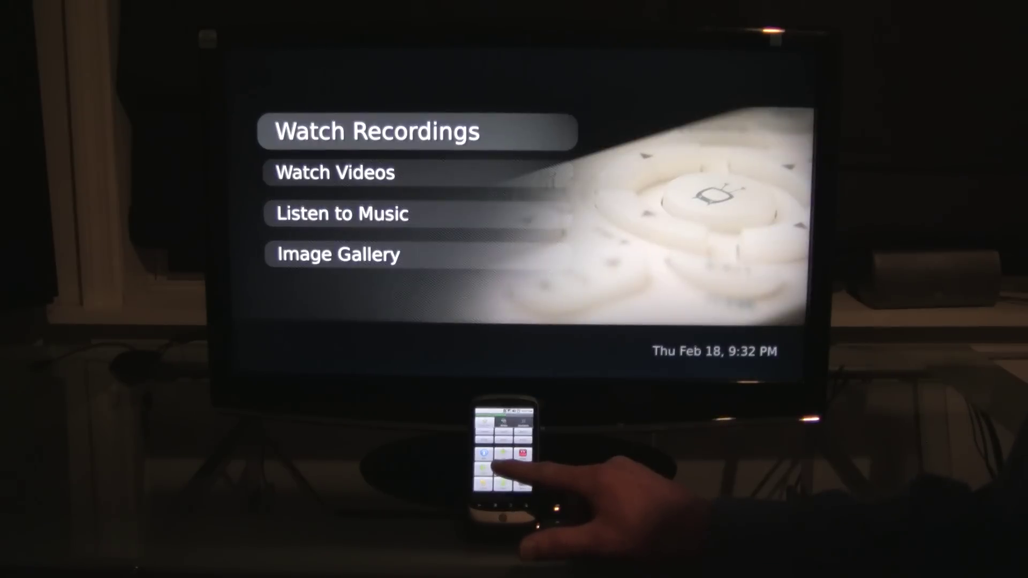
pyautogui.press('Return')
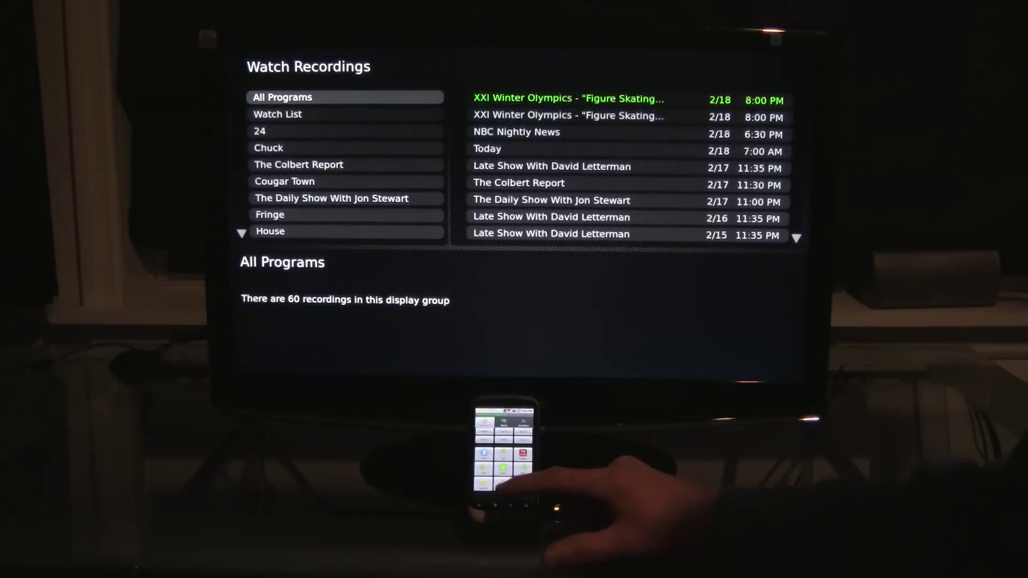
pyautogui.press('Down')
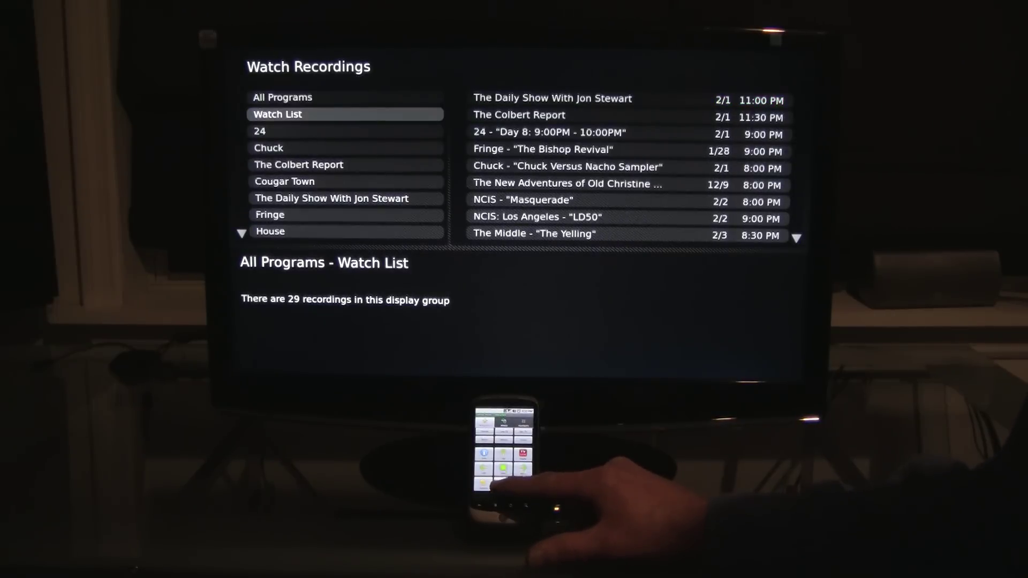
pyautogui.press('Down')
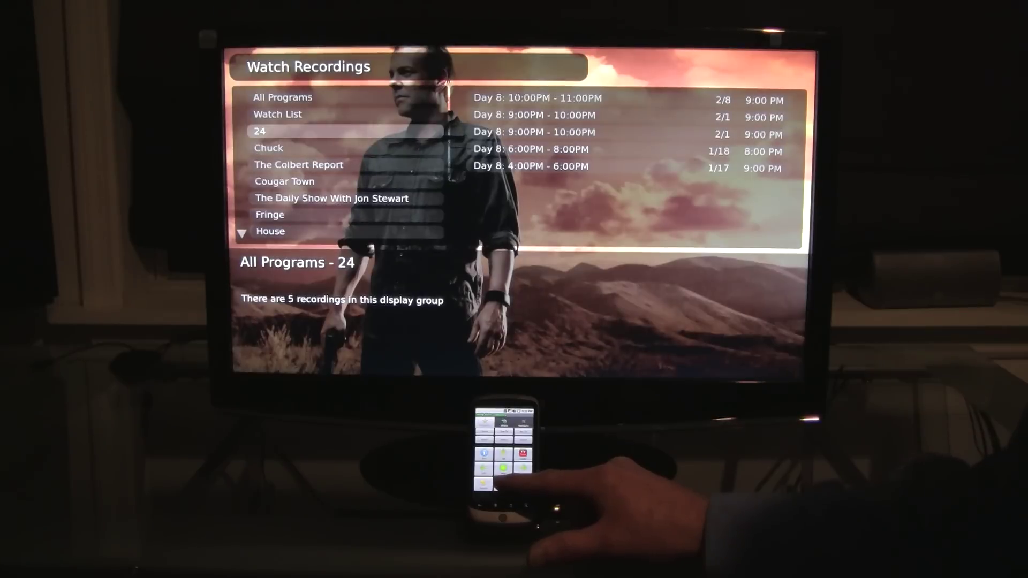
pyautogui.press('Down')
pyautogui.press('Down')
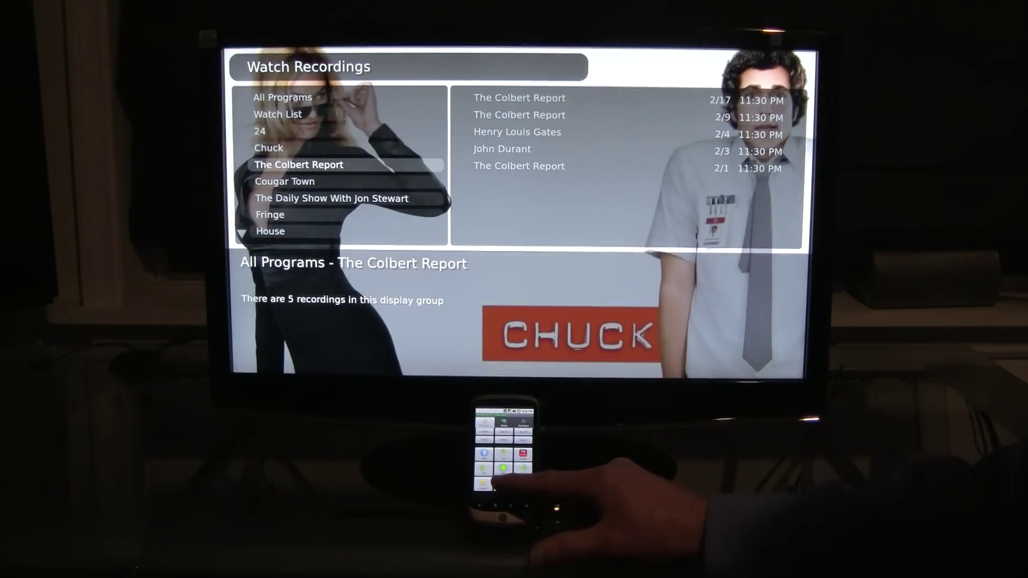
pyautogui.press('Down')
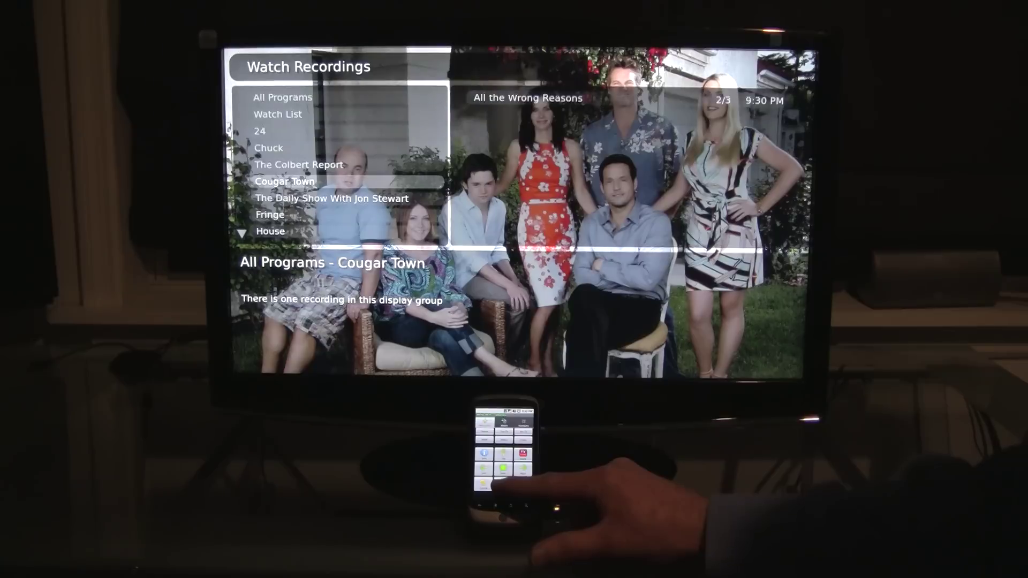
pyautogui.press('Down')
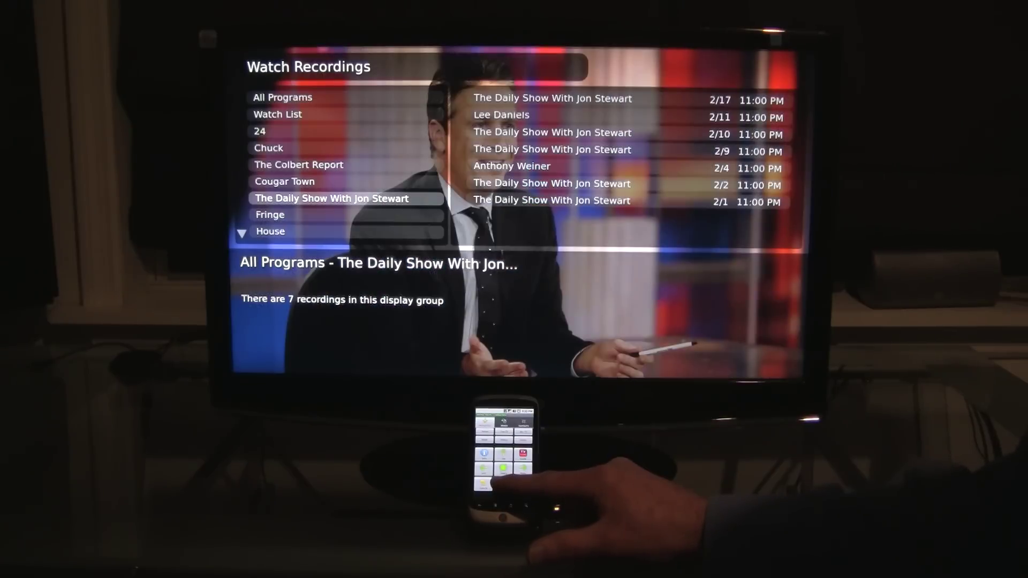
pyautogui.press('Down')
pyautogui.press('Down')
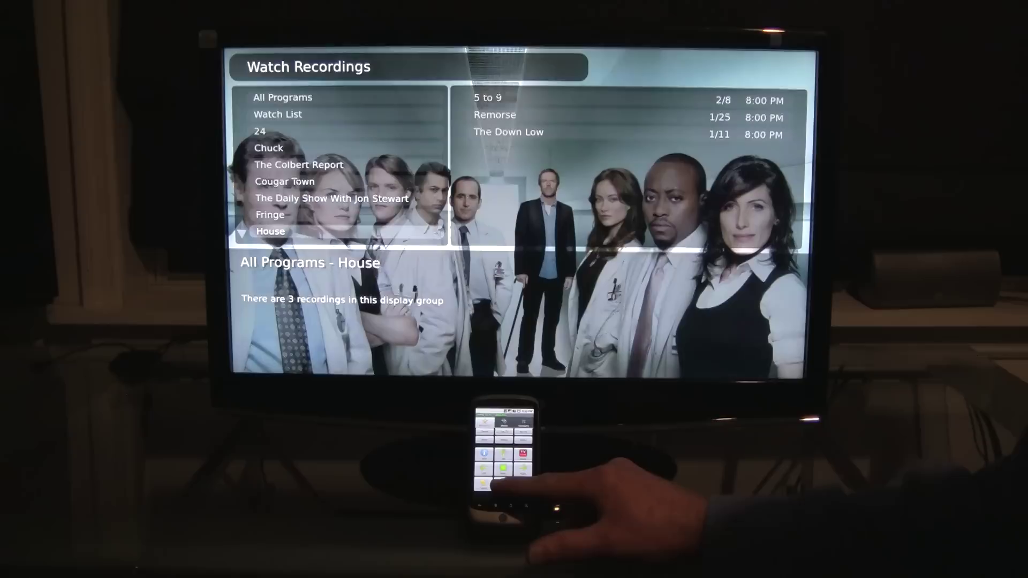
# Focus the House episode '5 to 9' and start playing it
pyautogui.press('Right')
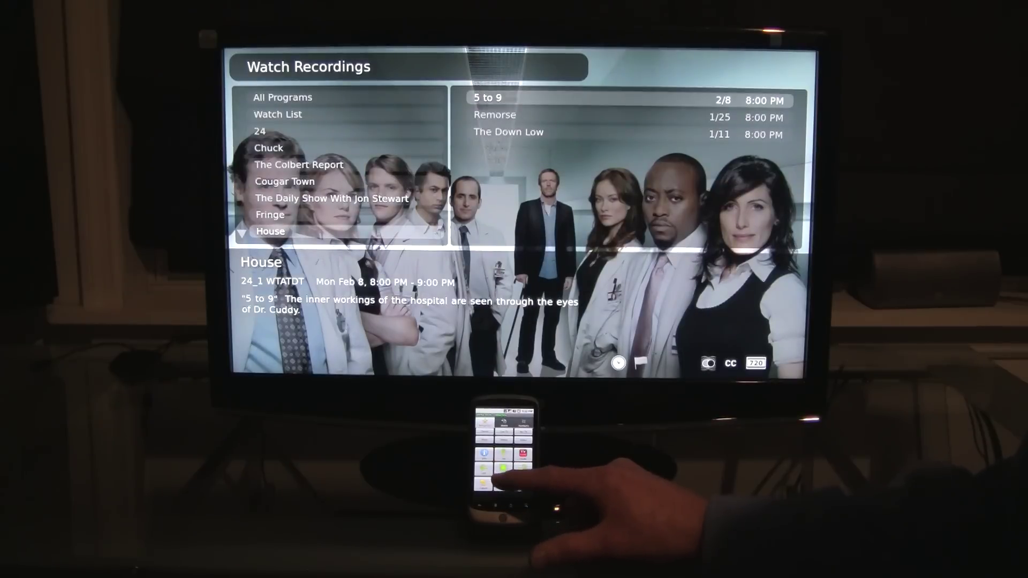
pyautogui.press('Return')
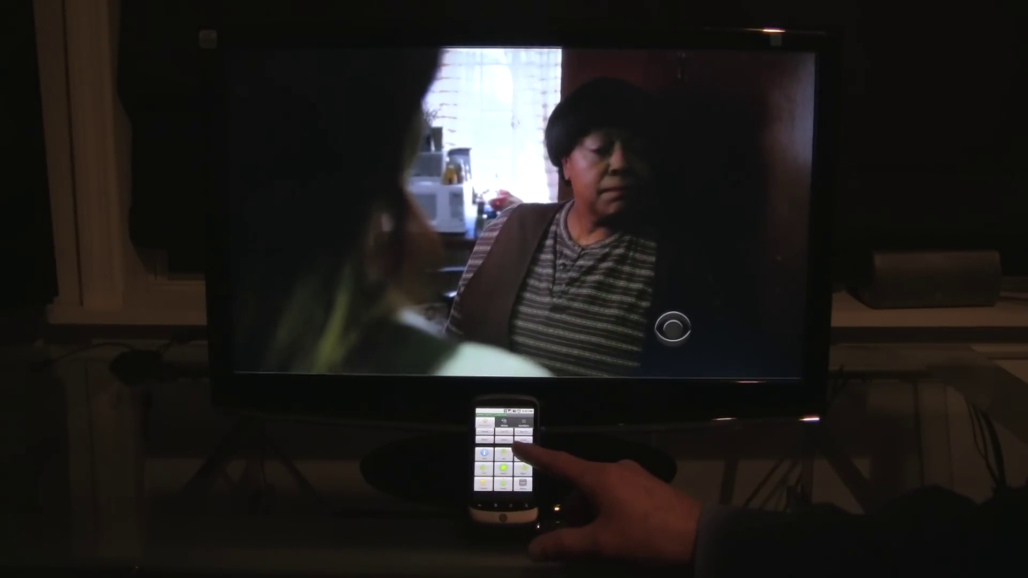
# Browse the program guide's channels and tune live TV to Grey's Anatomy on 4_1
pyautogui.press('s')
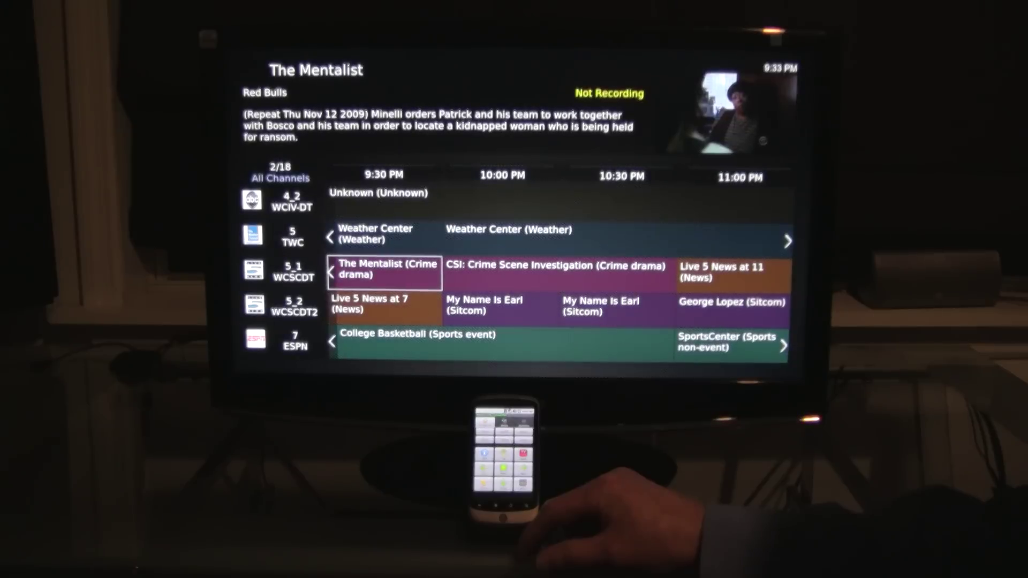
pyautogui.press('Down')
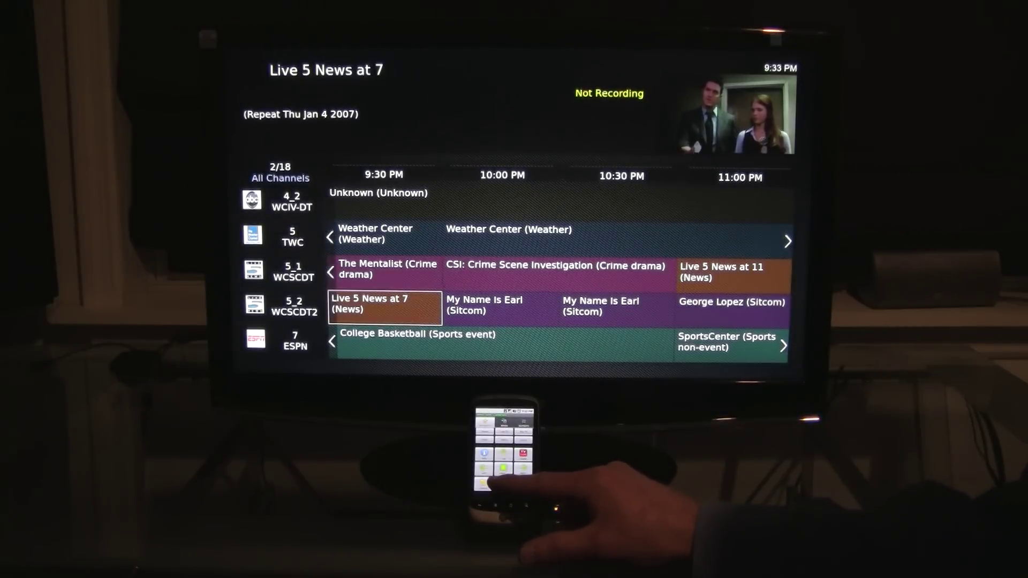
pyautogui.press('Down')
pyautogui.press('Down')
pyautogui.press('Up')
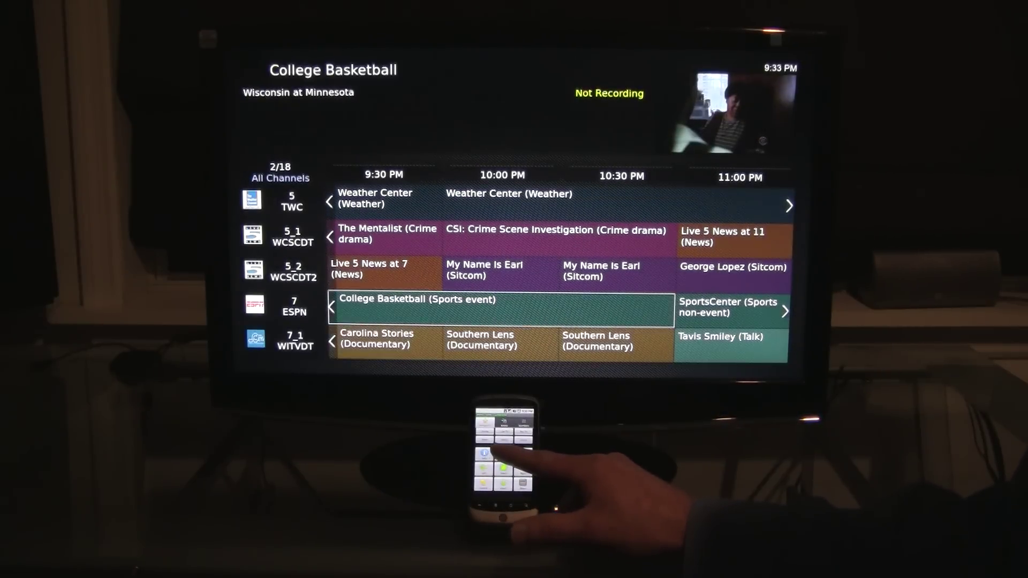
pyautogui.press('Up')
pyautogui.press('Up')
pyautogui.press('Up')
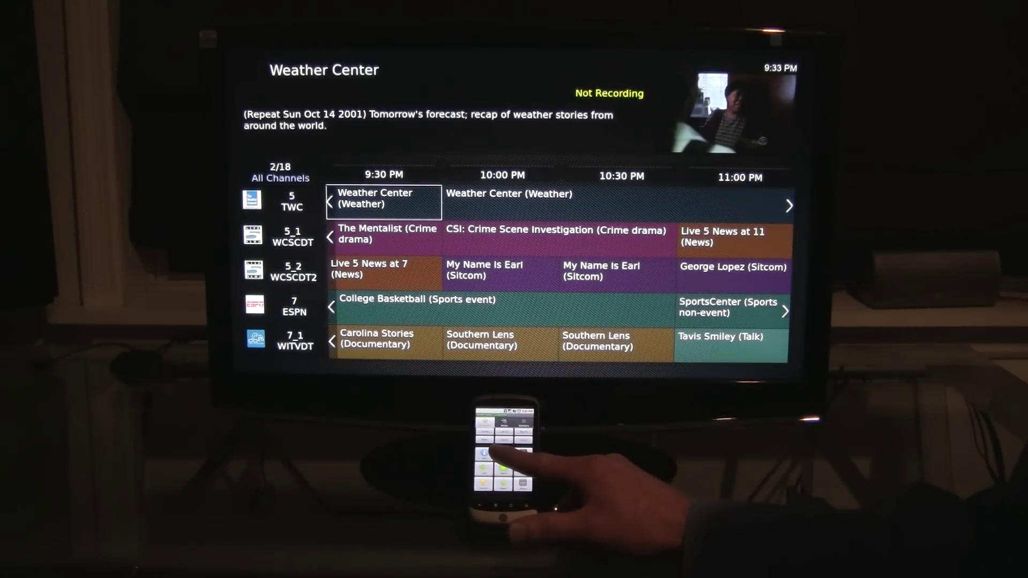
pyautogui.press('Up')
pyautogui.press('Up')
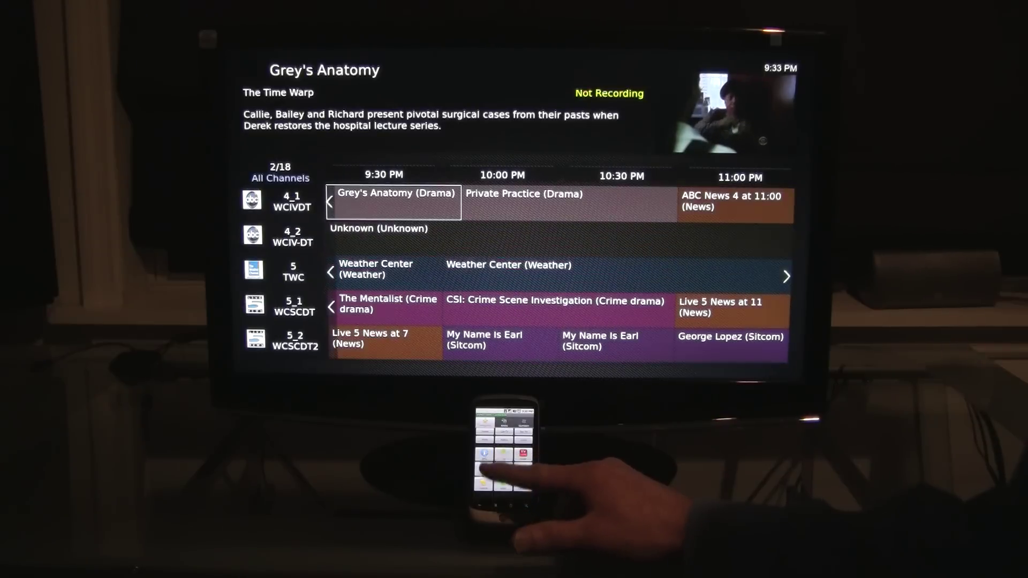
pyautogui.press('Return')
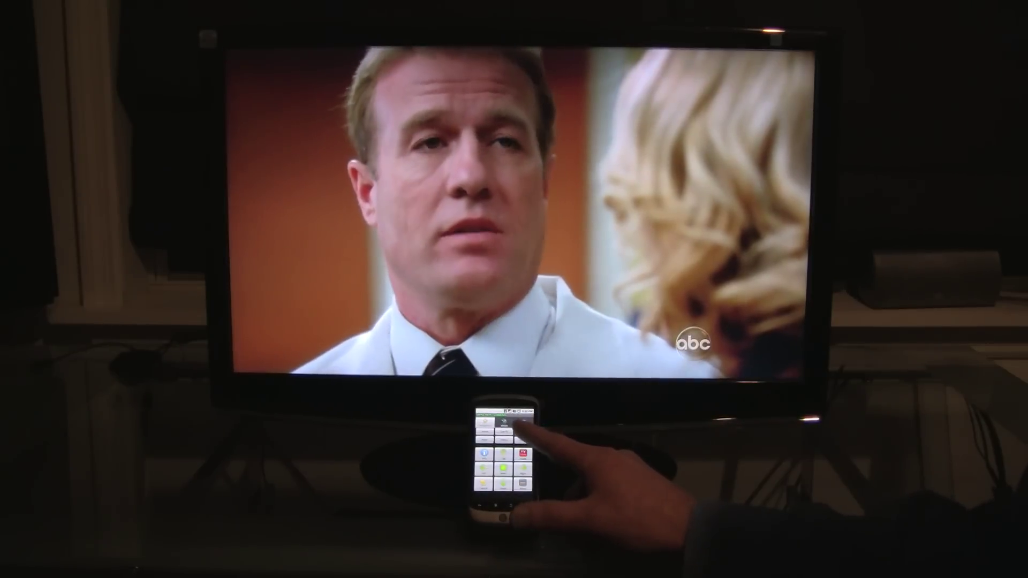
pyautogui.press('Up')
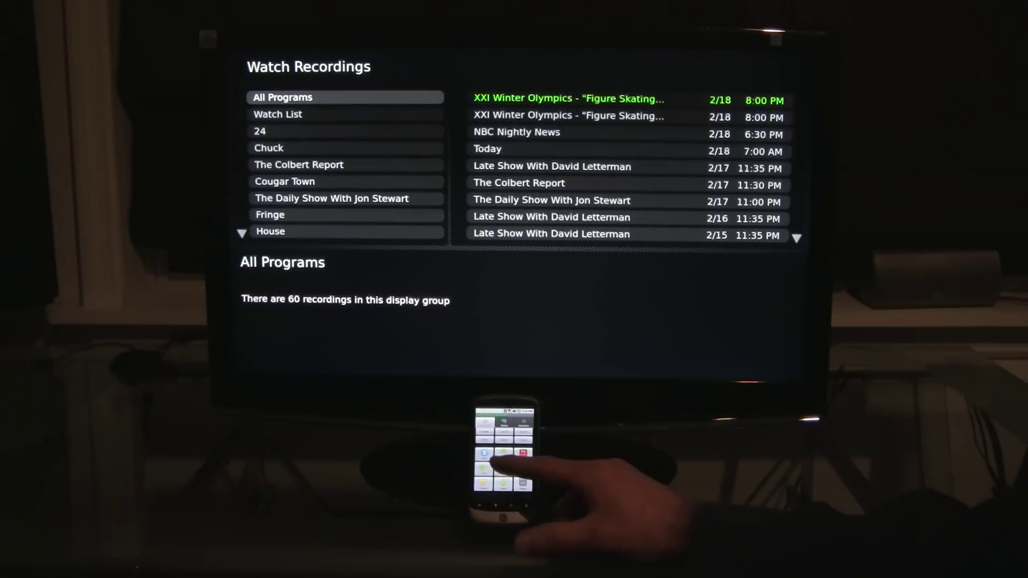
# Focus the first XXI Winter Olympics recording and start playing it
pyautogui.press('Right')
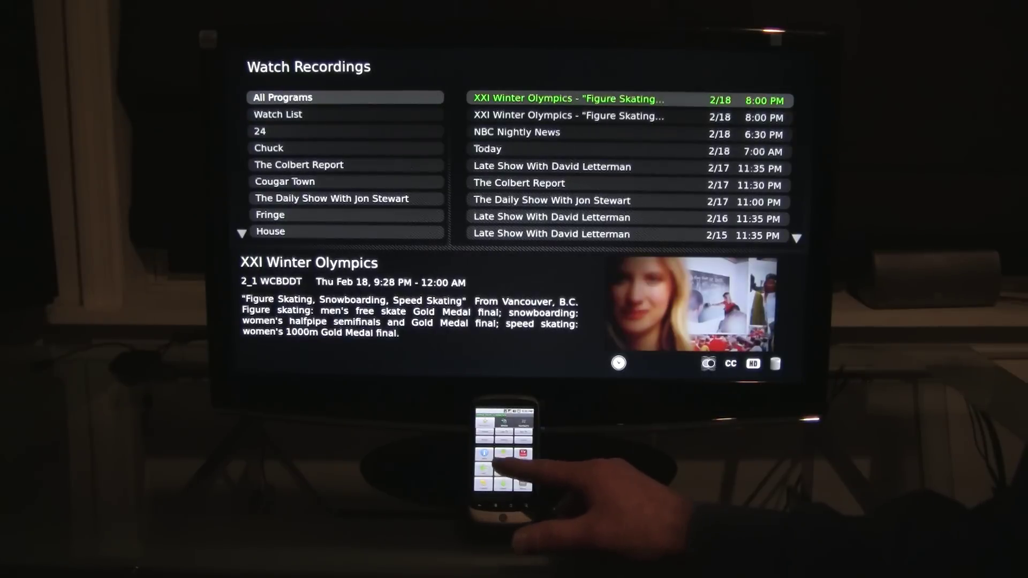
pyautogui.press('Return')
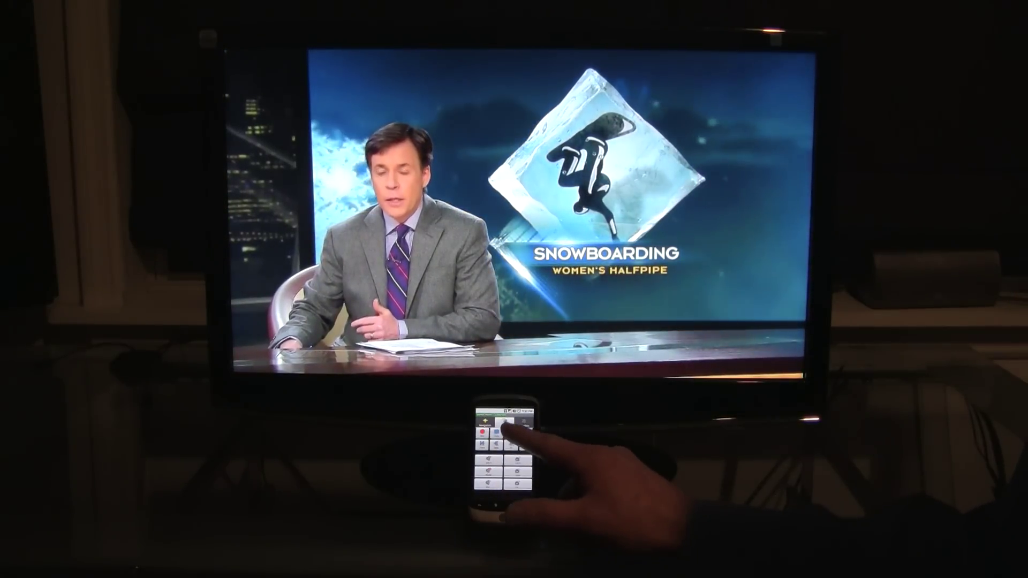
# Pause and resume the Winter Olympics playback, then stop it and return to MythTV's main menu
pyautogui.press('space')
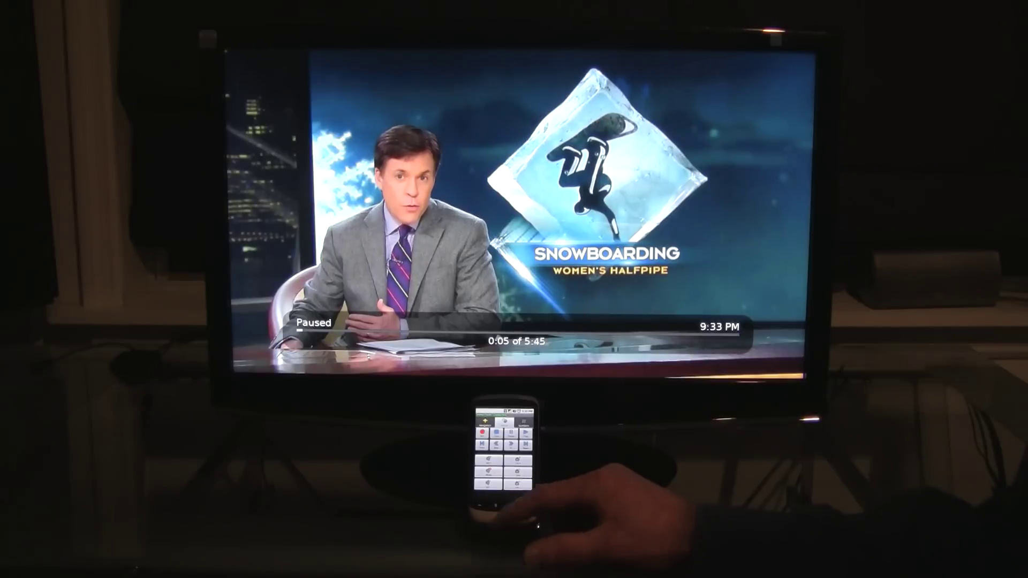
pyautogui.press('space')
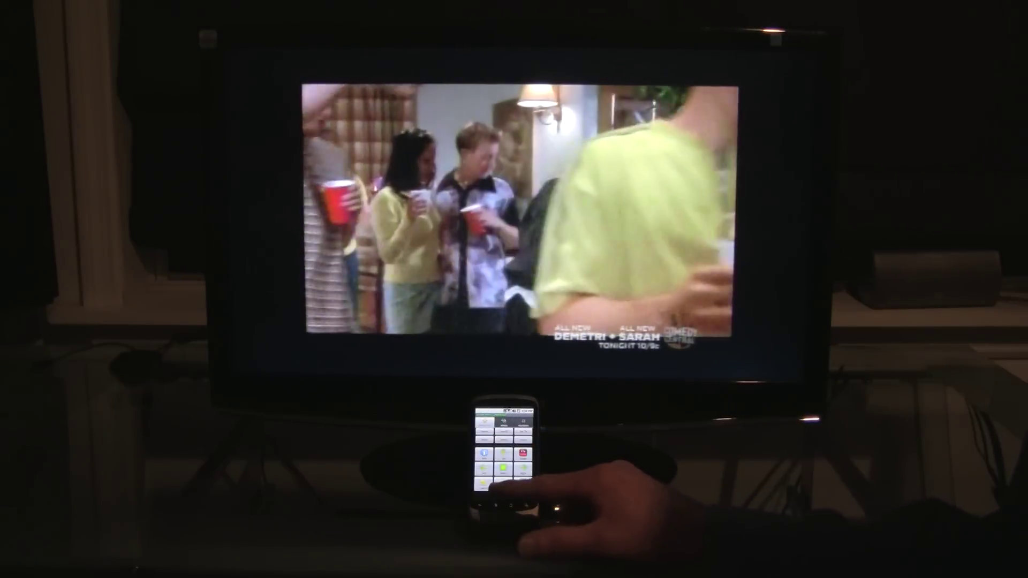
pyautogui.click(482, 483)
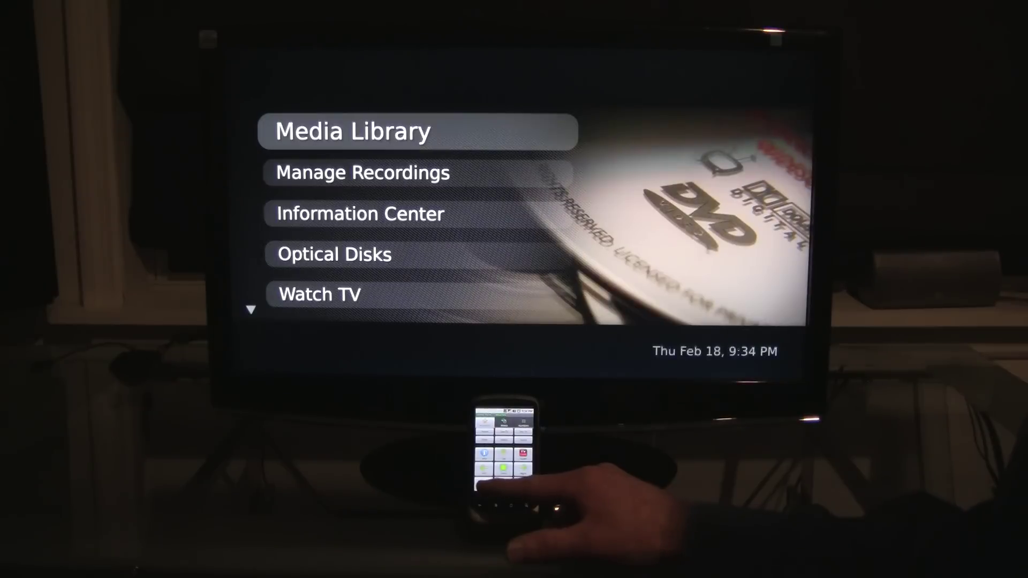